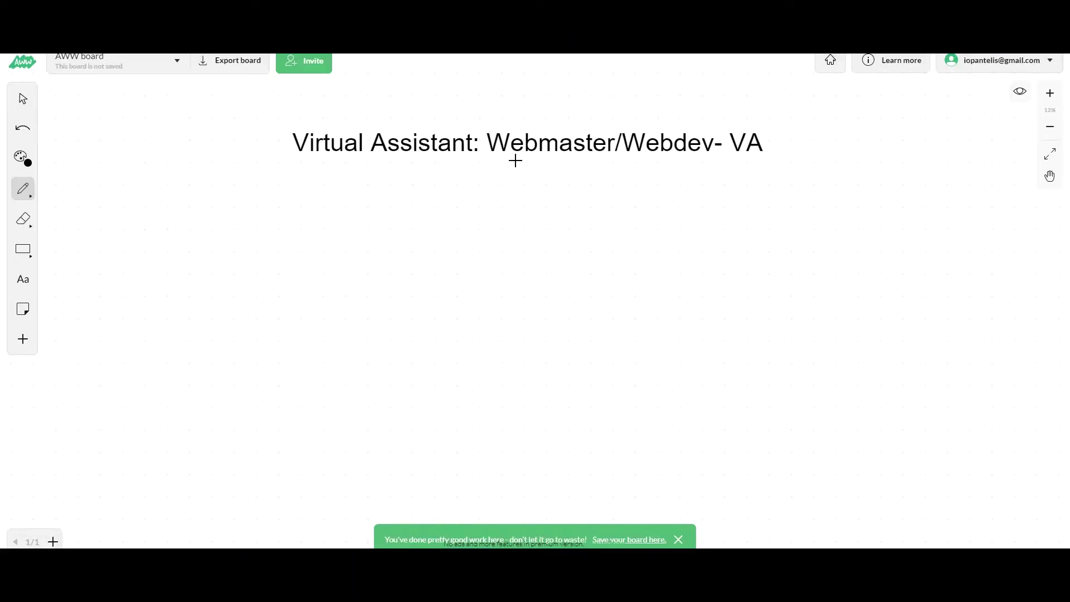
Underline Webmaster and Webdev in the heading and circle VA
mouse_move(491, 160)
mouse_down()
mouse_move(610, 159)
mouse_move(504, 165)
mouse_up()
drag(632, 158, 660, 161)
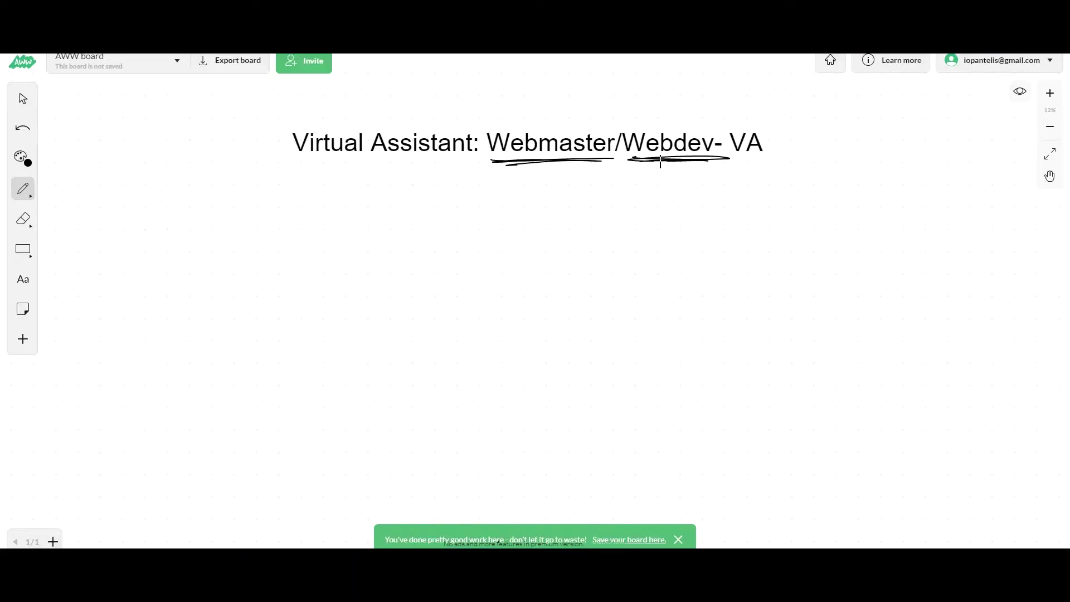
drag(753, 118, 716, 151)
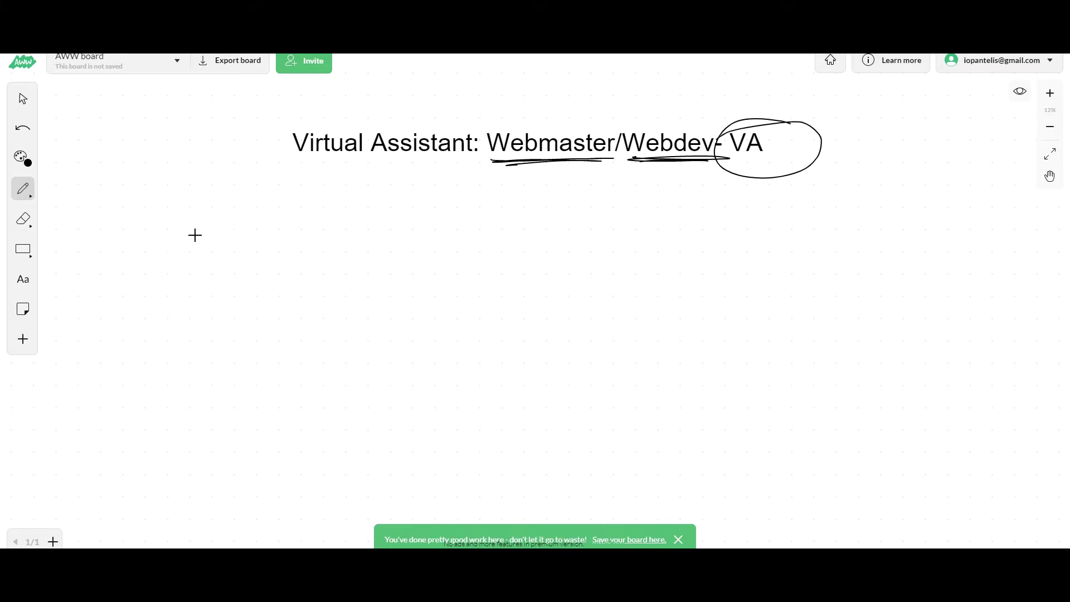
Handwrite arrowed items: creating/managing Wordpress, Shopify stores, clickfunnels
mouse_move(177, 219)
mouse_down()
mouse_move(236, 217)
mouse_move(207, 230)
mouse_up()
mouse_move(279, 205)
mouse_down()
mouse_move(325, 216)
mouse_move(354, 191)
mouse_move(373, 212)
mouse_move(406, 215)
mouse_move(406, 229)
mouse_move(551, 210)
mouse_move(549, 229)
mouse_move(609, 210)
mouse_move(598, 234)
mouse_up()
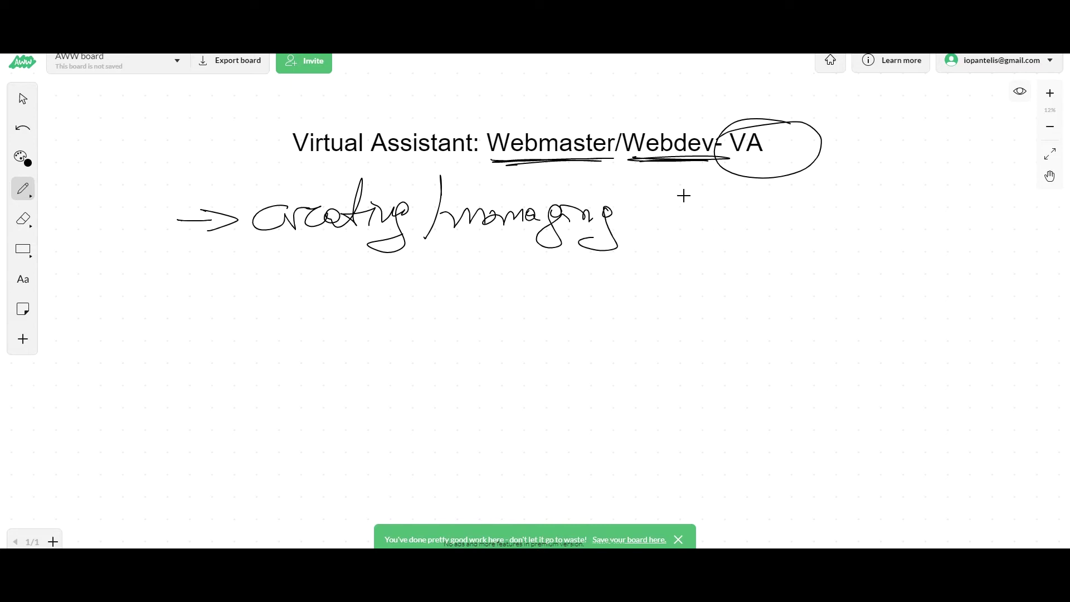
mouse_move(664, 188)
mouse_down()
mouse_move(737, 207)
mouse_move(774, 184)
mouse_move(781, 209)
mouse_move(885, 195)
mouse_up()
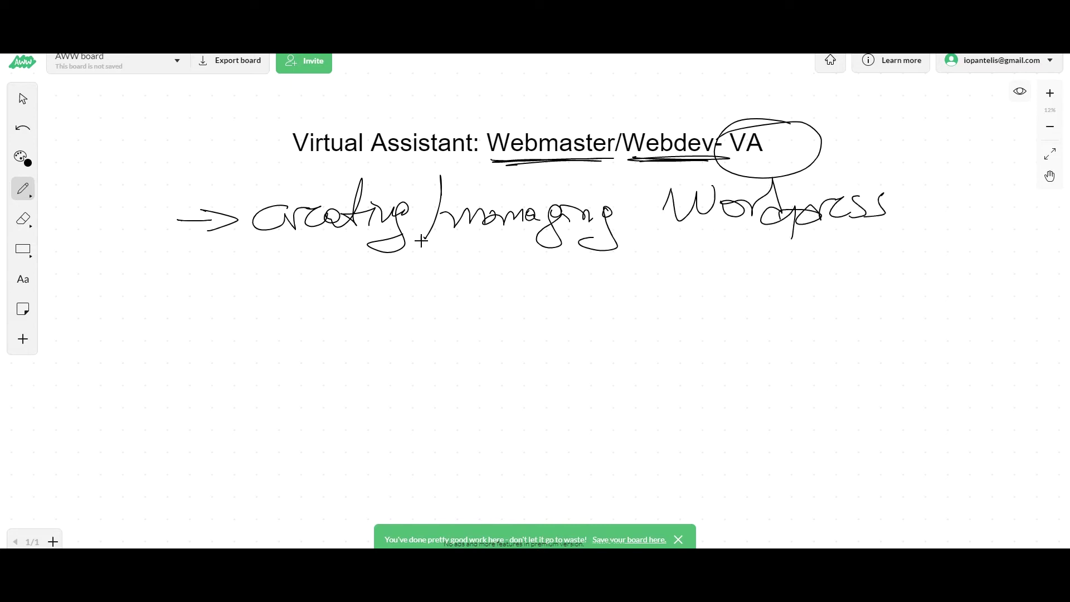
mouse_move(184, 290)
mouse_down()
mouse_move(326, 302)
mouse_move(449, 278)
mouse_move(440, 318)
mouse_move(466, 331)
mouse_up()
mouse_move(506, 274)
mouse_down()
mouse_move(500, 291)
mouse_move(527, 298)
mouse_move(603, 273)
mouse_move(615, 291)
mouse_up()
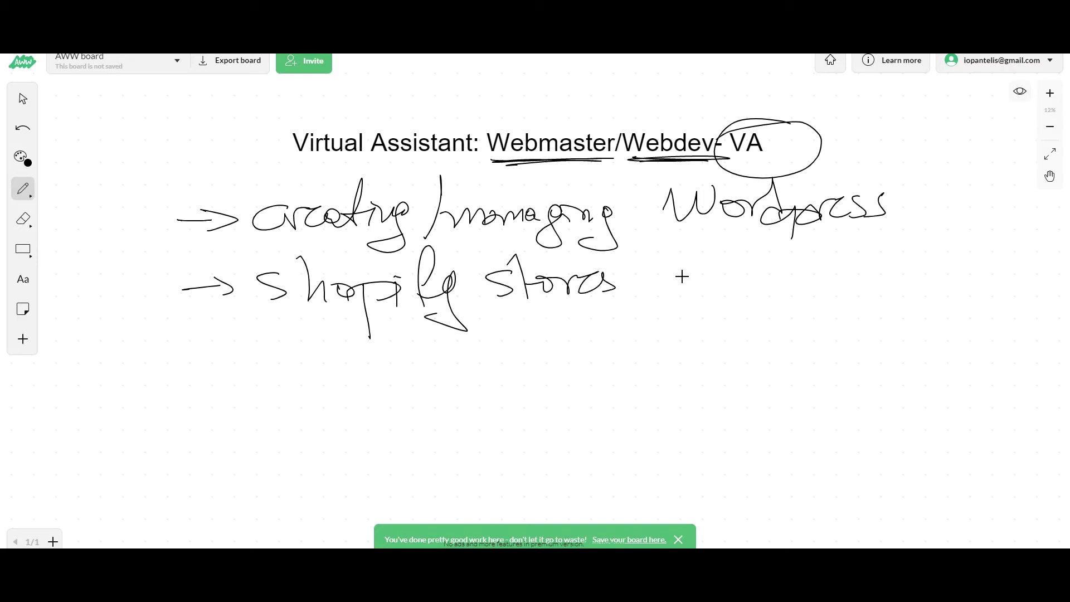
drag(192, 347, 236, 351)
mouse_move(272, 333)
mouse_down()
mouse_move(263, 337)
mouse_move(298, 327)
mouse_move(302, 355)
mouse_move(397, 323)
mouse_move(421, 346)
mouse_move(499, 334)
mouse_move(535, 350)
mouse_up()
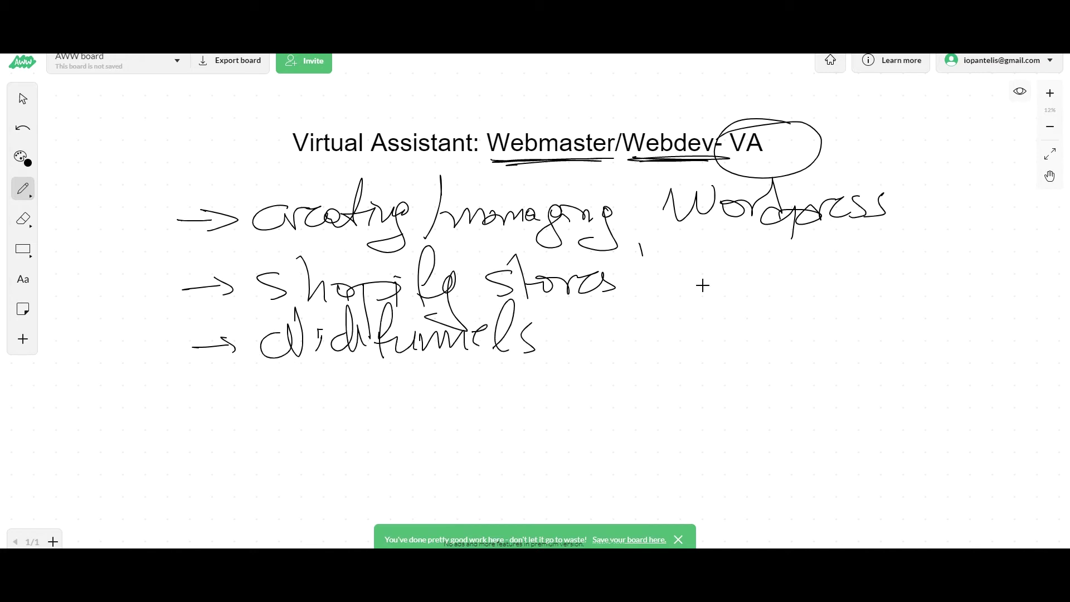
Encircle the three items with an ellipse and label it "website"
mouse_move(772, 180)
mouse_down()
mouse_move(580, 176)
mouse_move(246, 208)
mouse_move(369, 346)
mouse_move(889, 191)
mouse_up()
drag(823, 182, 745, 192)
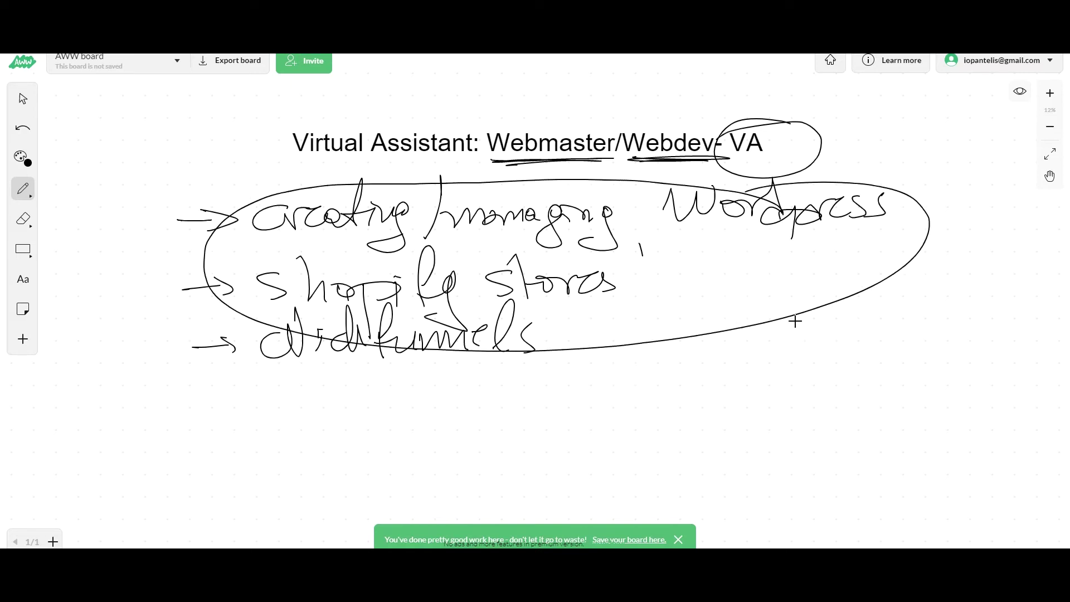
mouse_move(795, 321)
mouse_down()
mouse_move(843, 306)
mouse_move(923, 304)
mouse_move(936, 321)
mouse_up()
mouse_move(946, 310)
mouse_down()
mouse_move(963, 292)
mouse_move(976, 314)
mouse_up()
drag(930, 319, 944, 319)
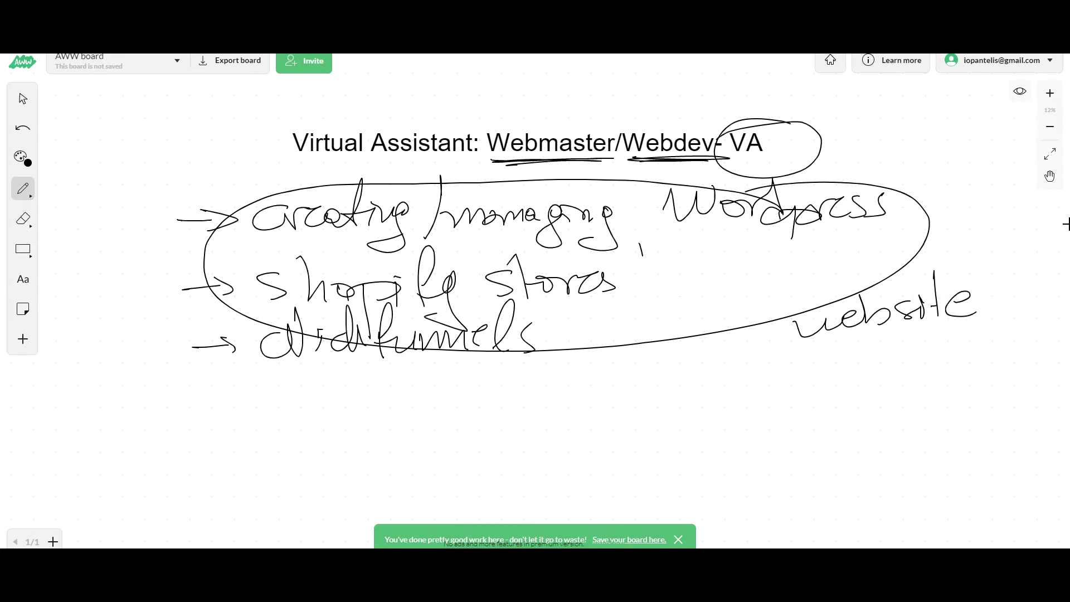
Pan to blank space below the list and write the arrowed item "SEO optimization"
click(1050, 176)
drag(659, 305, 635, 147)
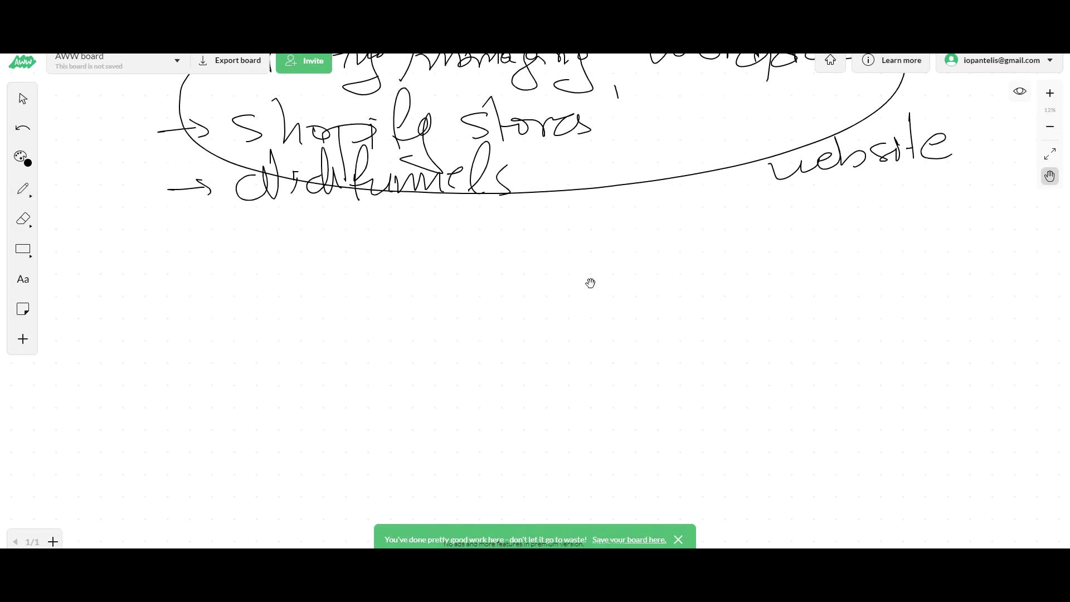
drag(540, 300, 532, 194)
click(23, 189)
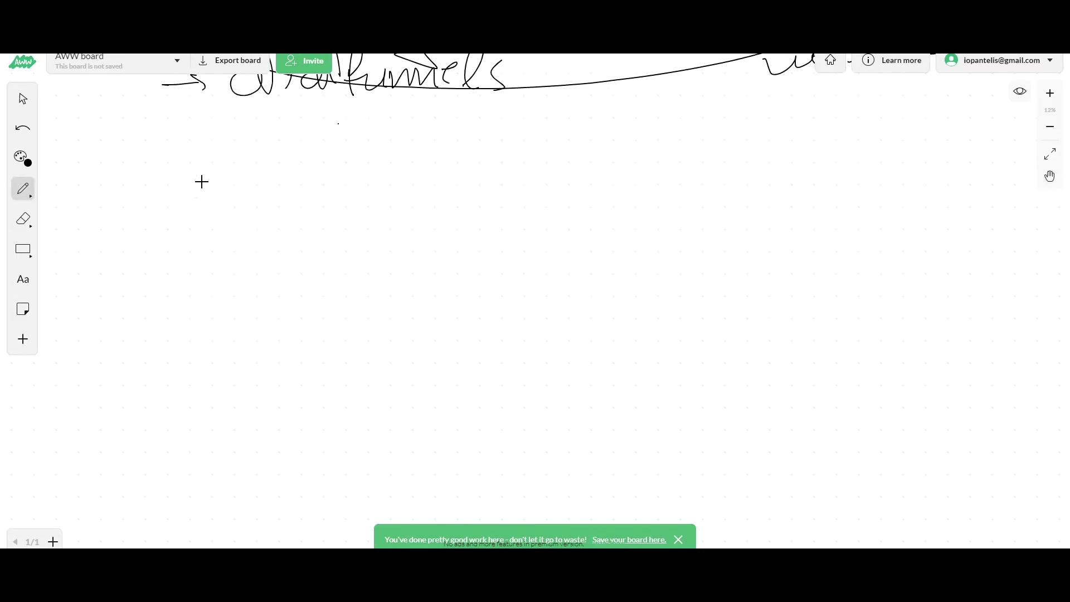
drag(156, 157, 218, 159)
drag(195, 146, 207, 170)
mouse_move(264, 140)
mouse_down()
mouse_move(250, 174)
mouse_move(296, 176)
mouse_up()
drag(265, 160, 314, 143)
drag(213, 197, 353, 178)
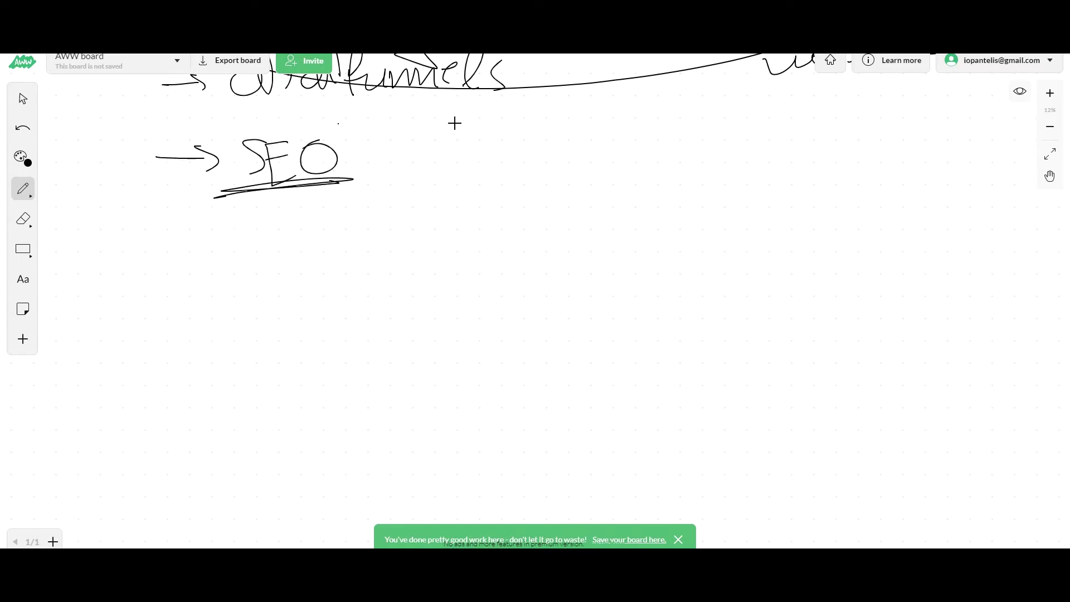
mouse_move(402, 163)
mouse_down()
mouse_move(438, 146)
mouse_move(538, 166)
mouse_move(581, 137)
mouse_move(601, 165)
mouse_move(660, 144)
mouse_up()
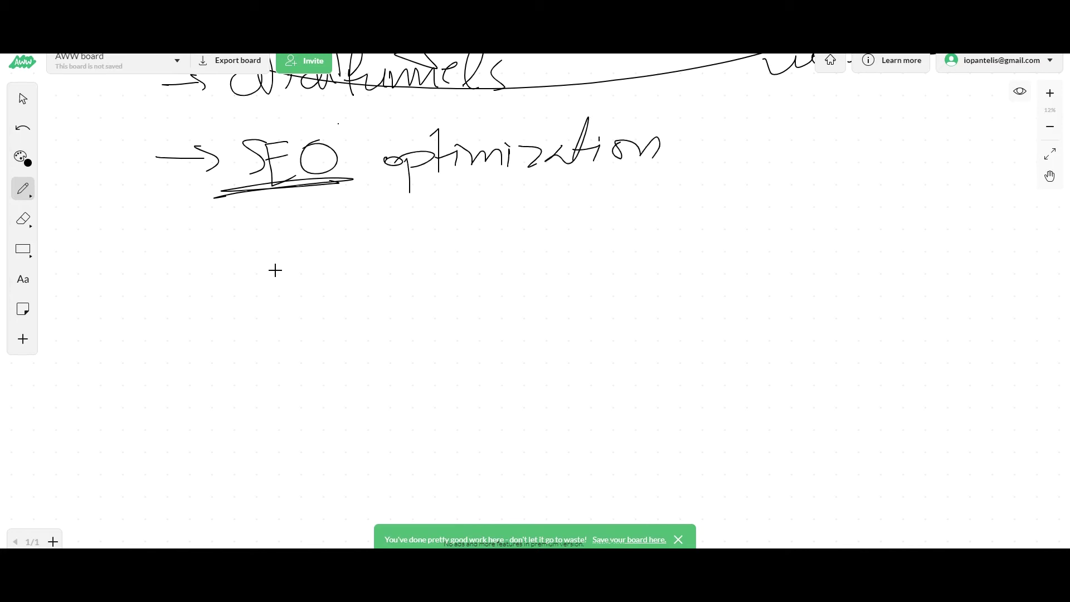
Write the arrowed item "backlinks (crawl site)"
drag(189, 259, 211, 257)
drag(202, 247, 216, 271)
mouse_move(269, 245)
mouse_down()
mouse_move(330, 246)
mouse_move(358, 210)
mouse_move(383, 246)
mouse_move(444, 201)
mouse_move(470, 239)
mouse_move(495, 239)
mouse_up()
mouse_move(544, 200)
mouse_down()
mouse_move(580, 222)
mouse_move(633, 229)
mouse_move(678, 215)
mouse_move(676, 238)
mouse_up()
mouse_move(724, 211)
mouse_down()
mouse_move(747, 218)
mouse_move(763, 184)
mouse_move(807, 186)
mouse_move(806, 243)
mouse_up()
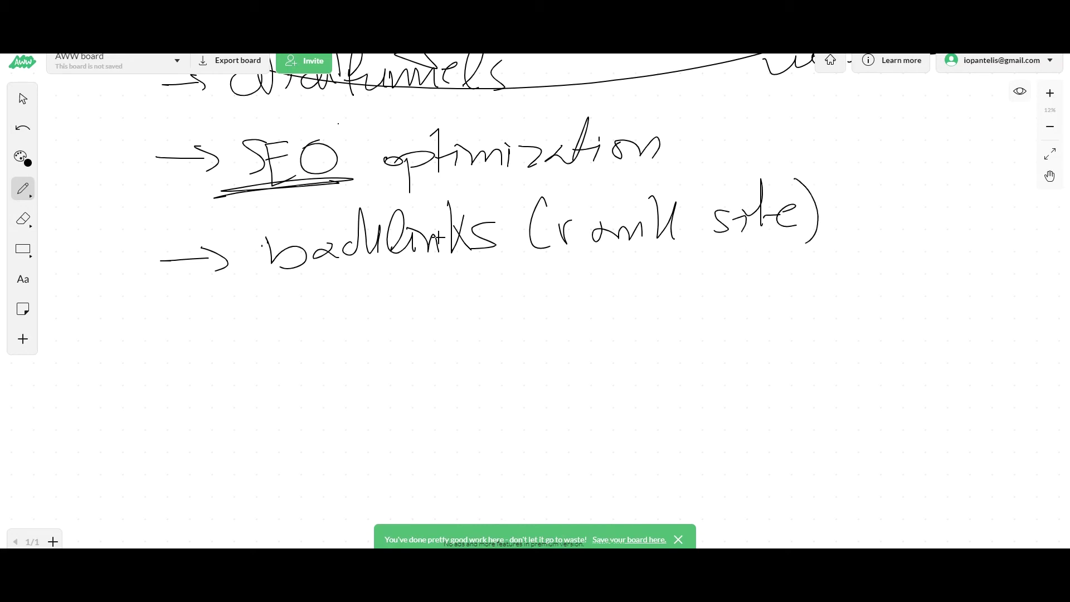
Write "content -> page" and start the "moderating comments" item
mouse_move(165, 321)
mouse_down()
mouse_move(330, 319)
mouse_move(355, 298)
mouse_move(391, 322)
mouse_move(423, 282)
mouse_move(427, 323)
mouse_up()
drag(416, 316, 430, 318)
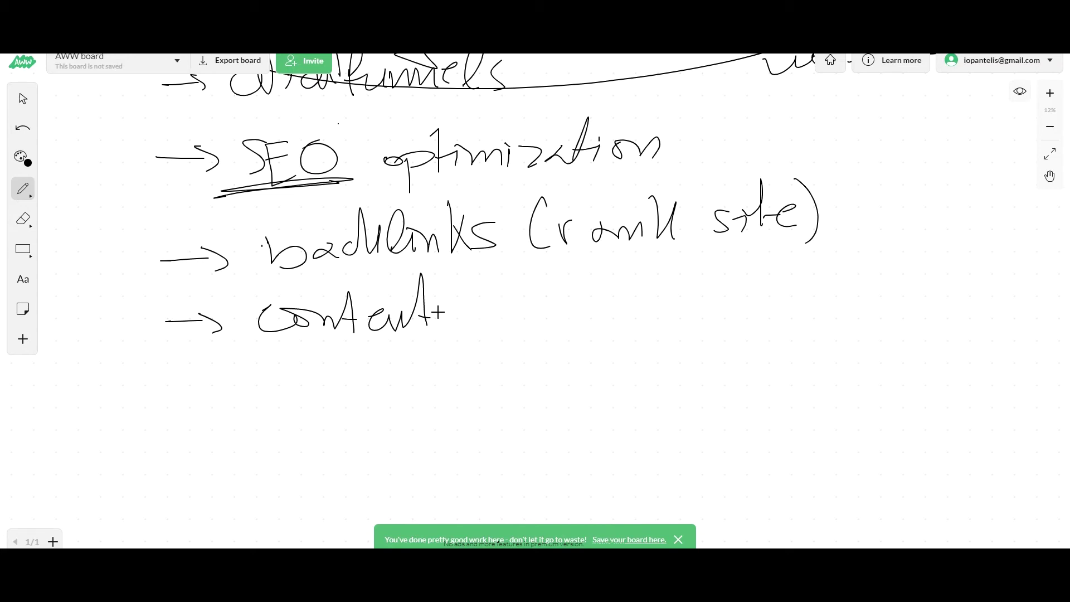
drag(440, 313, 496, 310)
mouse_move(524, 297)
mouse_down()
mouse_move(521, 332)
mouse_move(597, 294)
mouse_move(637, 313)
mouse_up()
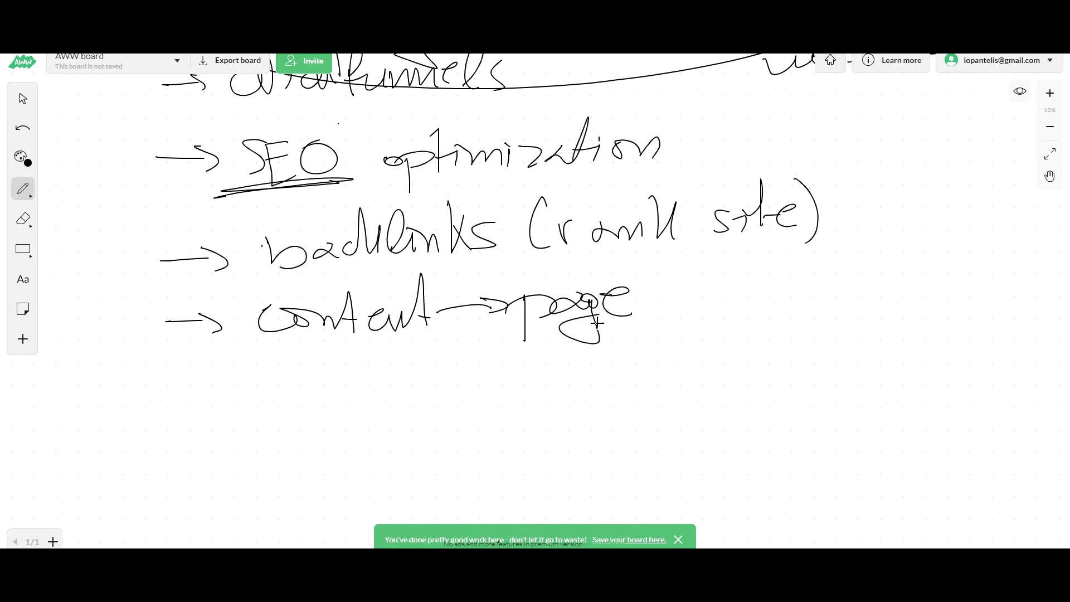
mouse_move(204, 381)
mouse_down()
mouse_move(361, 393)
mouse_move(493, 369)
mouse_move(501, 392)
mouse_move(715, 358)
mouse_up()
Add "/source" after moderating comments and double-underline it
drag(761, 308, 719, 393)
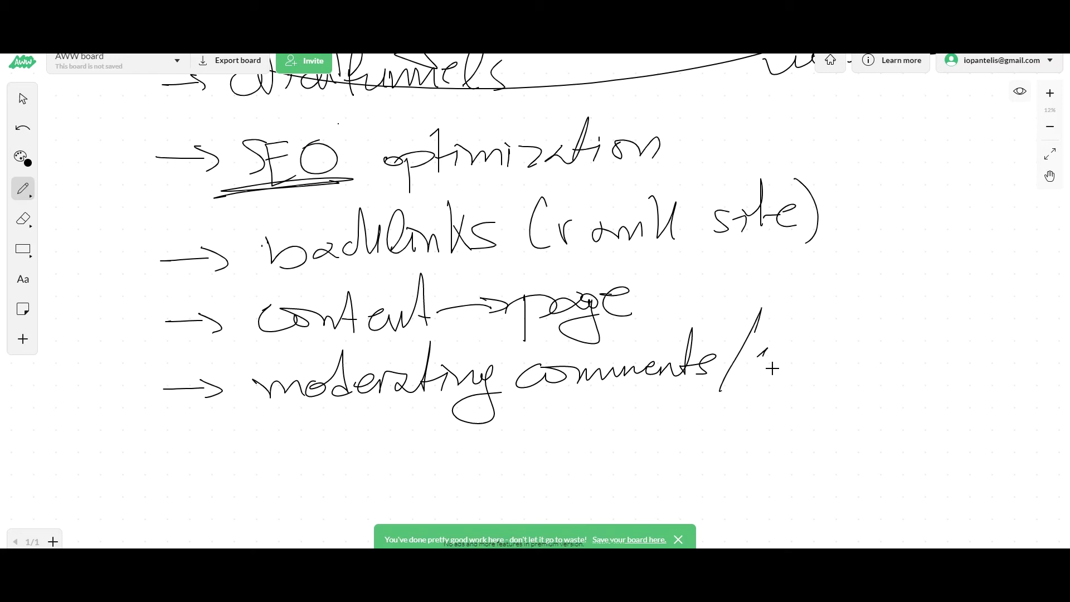
mouse_move(759, 357)
mouse_down()
mouse_move(870, 347)
mouse_move(886, 364)
mouse_up()
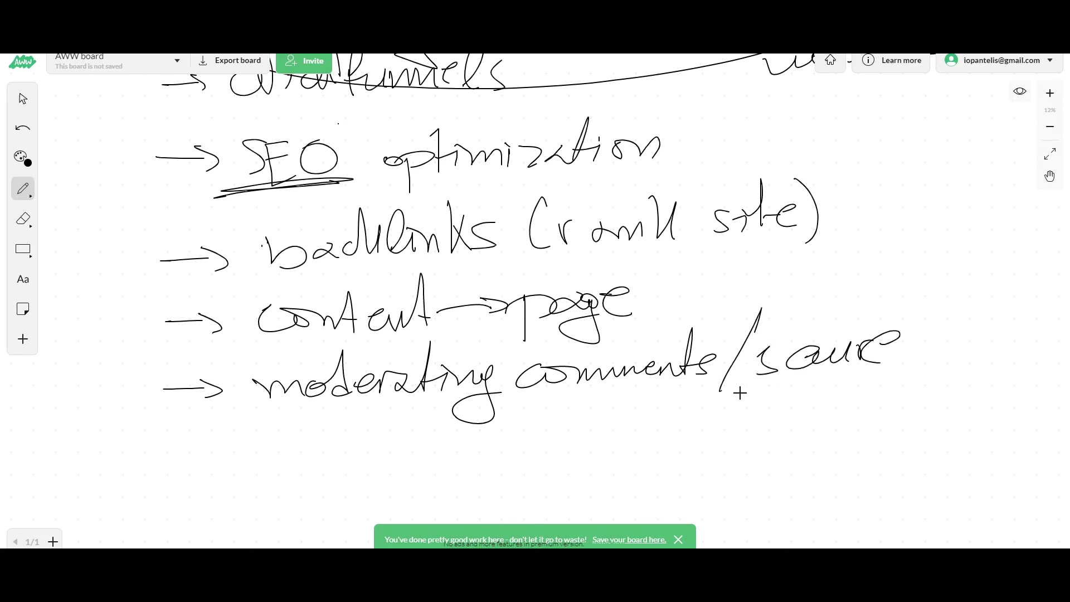
drag(733, 392, 912, 373)
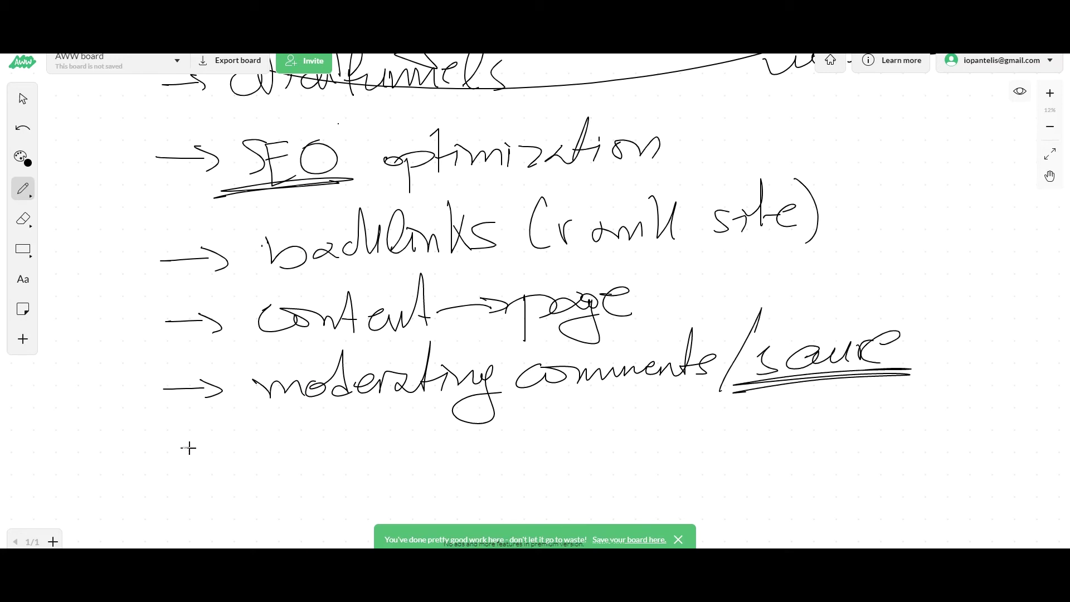
Write a new arrowed line reading "stats/reports"
drag(180, 447, 245, 457)
drag(305, 436, 288, 460)
mouse_move(329, 414)
mouse_down()
mouse_move(330, 456)
mouse_move(381, 450)
mouse_up()
mouse_move(386, 406)
mouse_down()
mouse_move(381, 446)
mouse_move(410, 448)
mouse_up()
drag(449, 397, 415, 474)
mouse_move(463, 430)
mouse_down()
mouse_move(483, 429)
mouse_move(499, 469)
mouse_move(533, 446)
mouse_up()
drag(535, 438, 568, 445)
mouse_move(589, 394)
mouse_down()
mouse_move(586, 454)
mouse_move(593, 437)
mouse_move(593, 449)
mouse_up()
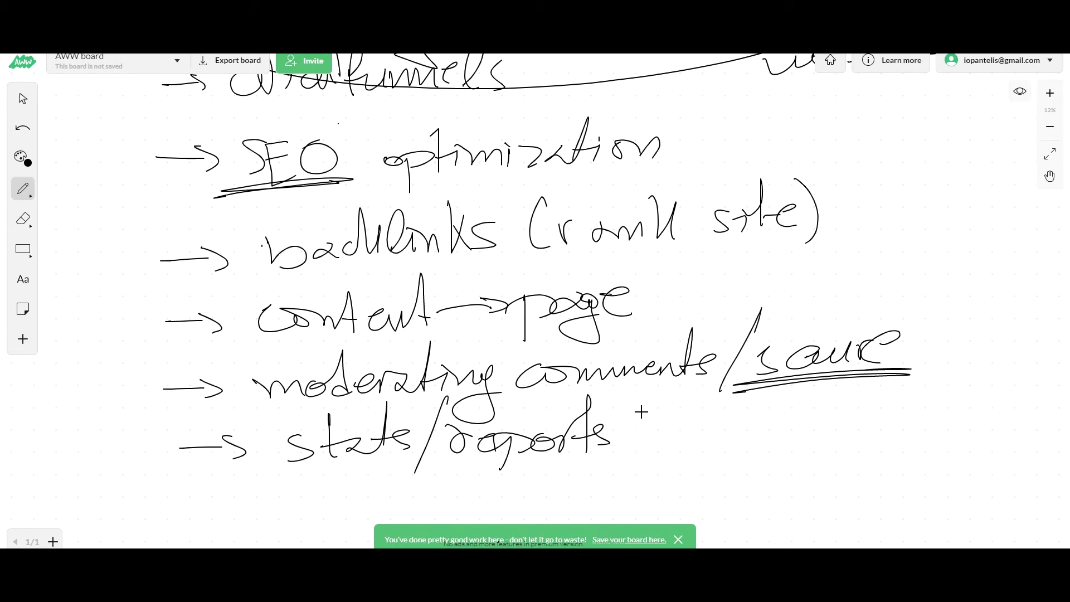
Add "(analytics)" in parentheses after stats/reports
drag(641, 397, 645, 449)
mouse_move(671, 433)
mouse_down()
mouse_move(691, 440)
mouse_move(745, 420)
mouse_move(765, 468)
mouse_move(779, 418)
mouse_up()
mouse_move(787, 394)
mouse_down()
mouse_move(781, 445)
mouse_move(805, 424)
mouse_up()
drag(797, 415, 801, 440)
mouse_move(825, 419)
mouse_down()
mouse_move(819, 438)
mouse_move(834, 439)
mouse_up()
drag(840, 390, 844, 452)
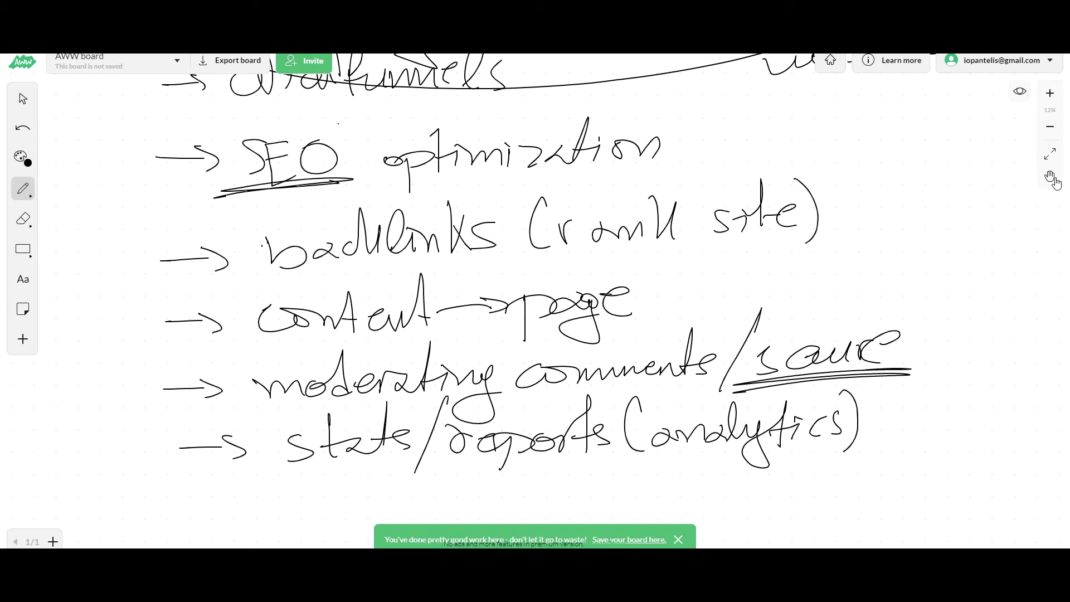
Pan down and write an underlined "(numbers never lie)" note below stats/reports
click(1051, 177)
scroll(746, 390, down, 3)
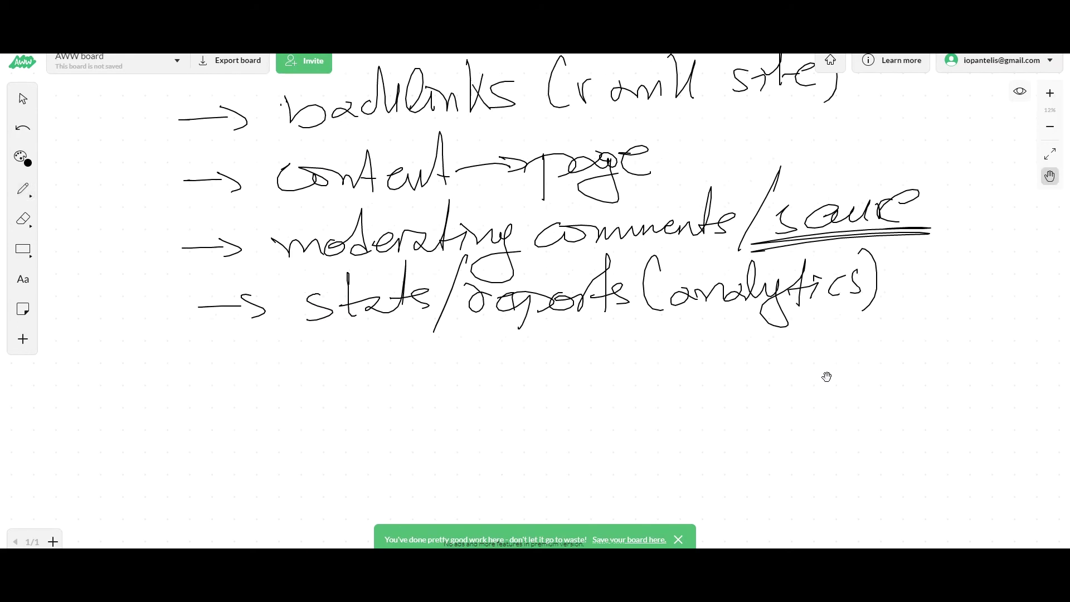
scroll(827, 377, up, 3)
scroll(827, 376, left, 2)
scroll(806, 262, down, 4)
scroll(806, 262, right, 2)
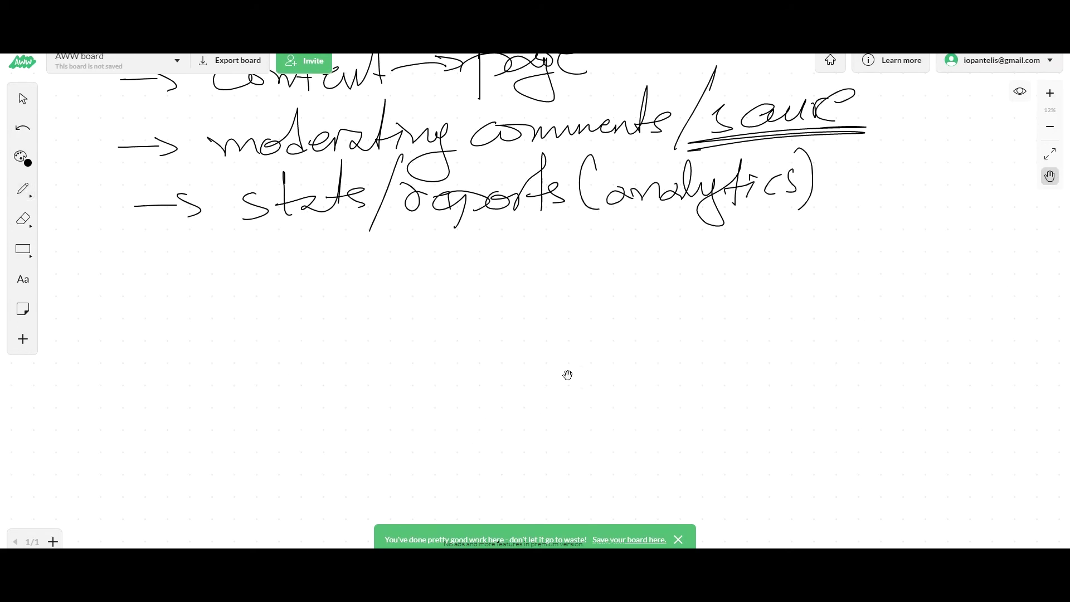
drag(567, 375, 618, 157)
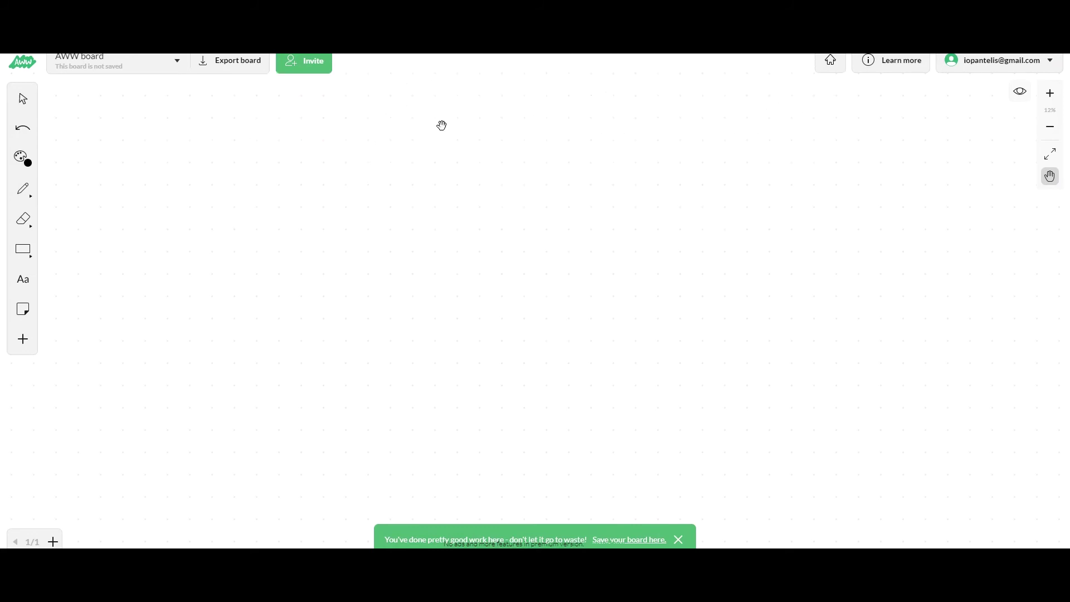
drag(442, 126, 315, 205)
click(24, 187)
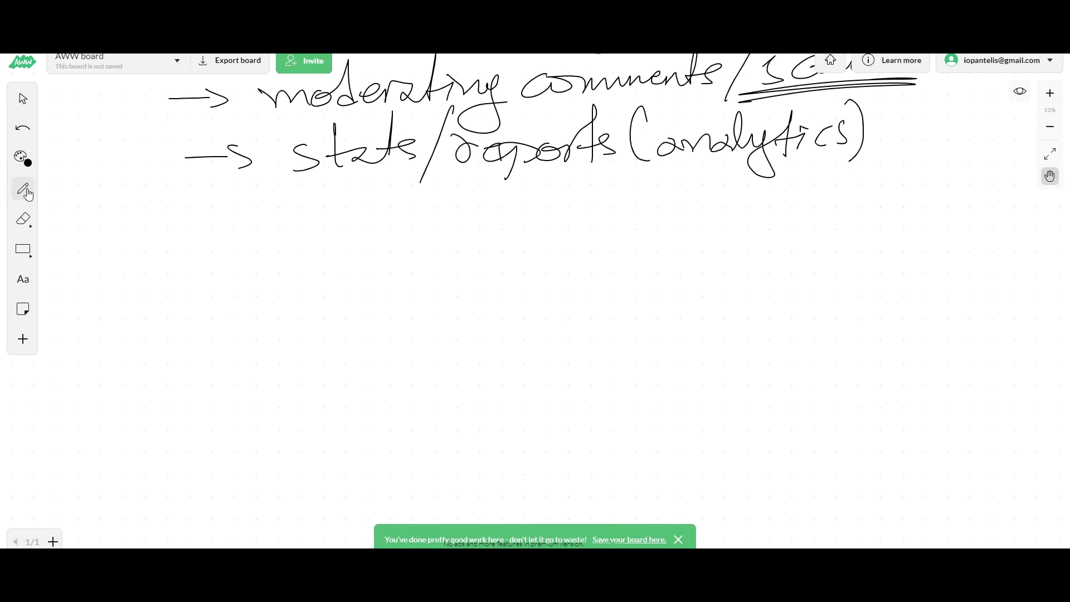
click(209, 128)
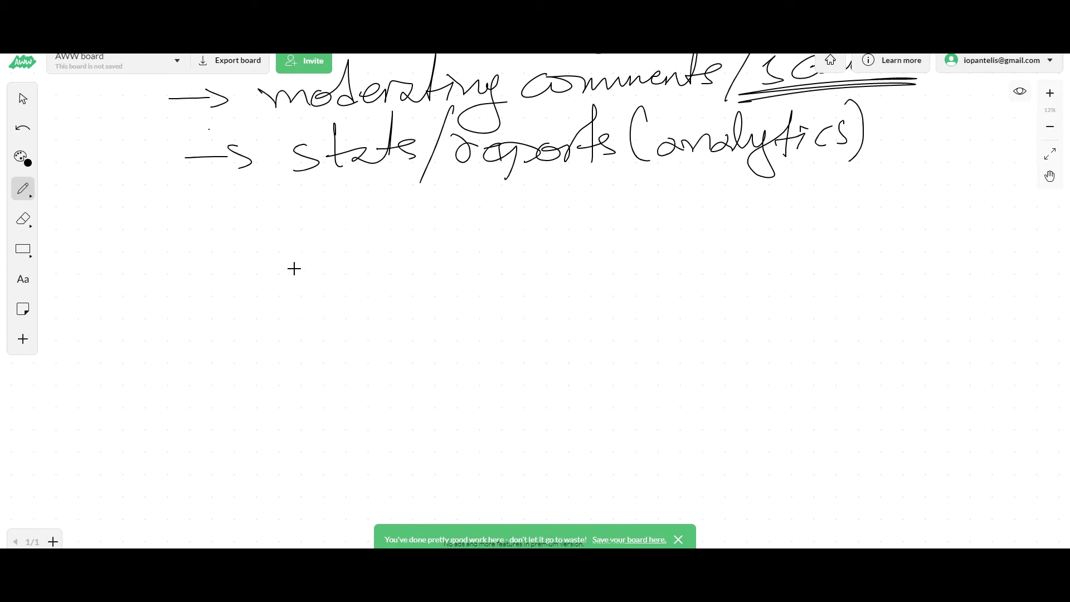
mouse_move(326, 196)
mouse_down()
mouse_move(325, 236)
mouse_move(373, 215)
mouse_move(452, 234)
mouse_move(600, 223)
mouse_move(674, 204)
mouse_move(737, 215)
mouse_move(786, 206)
mouse_move(698, 224)
mouse_up()
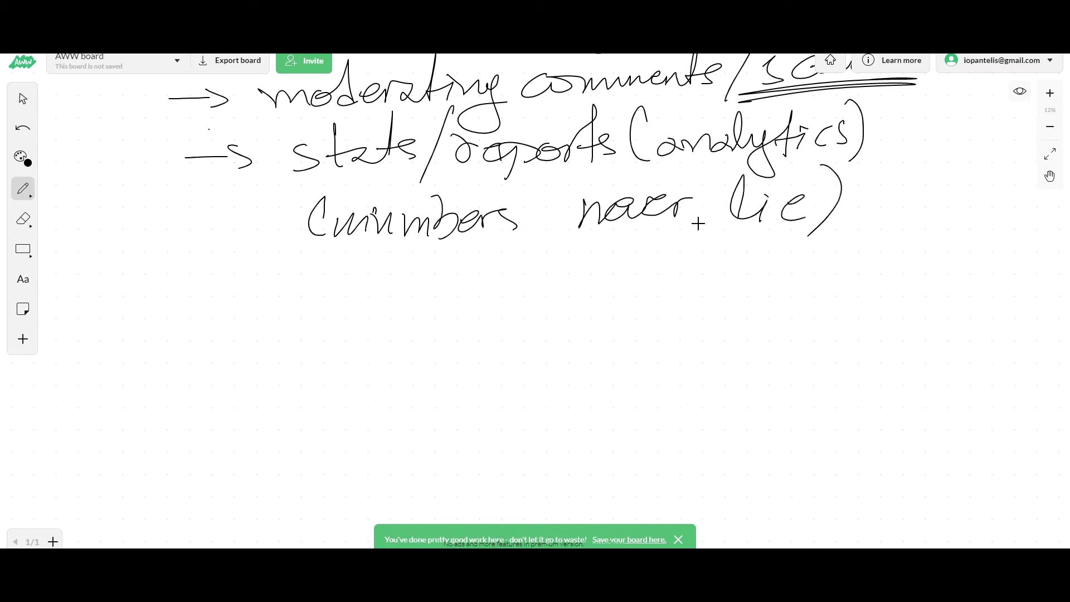
drag(339, 255, 772, 213)
drag(384, 240, 718, 227)
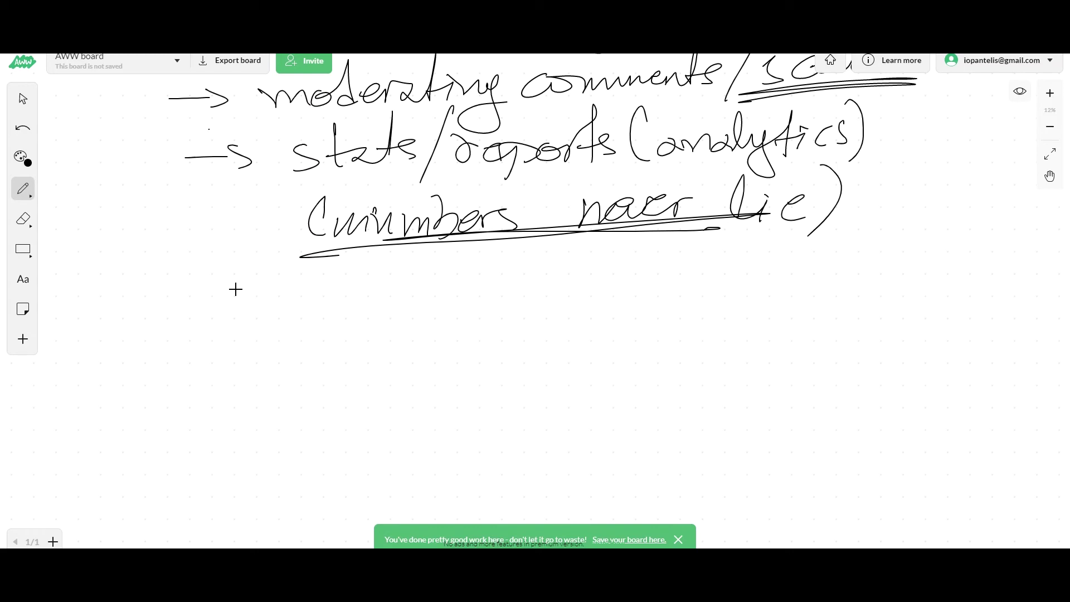
Write the arrowed item "integrating payment gateways"
drag(166, 330, 241, 328)
drag(220, 318, 236, 344)
mouse_move(279, 317)
mouse_down()
mouse_move(291, 342)
mouse_move(327, 335)
mouse_move(332, 321)
mouse_up()
drag(340, 282, 344, 345)
mouse_move(332, 332)
mouse_down()
mouse_move(393, 326)
mouse_move(401, 306)
mouse_move(484, 306)
mouse_move(503, 319)
mouse_move(497, 358)
mouse_move(580, 306)
mouse_move(640, 293)
mouse_move(686, 302)
mouse_move(844, 287)
mouse_move(866, 304)
mouse_move(997, 278)
mouse_move(958, 272)
mouse_up()
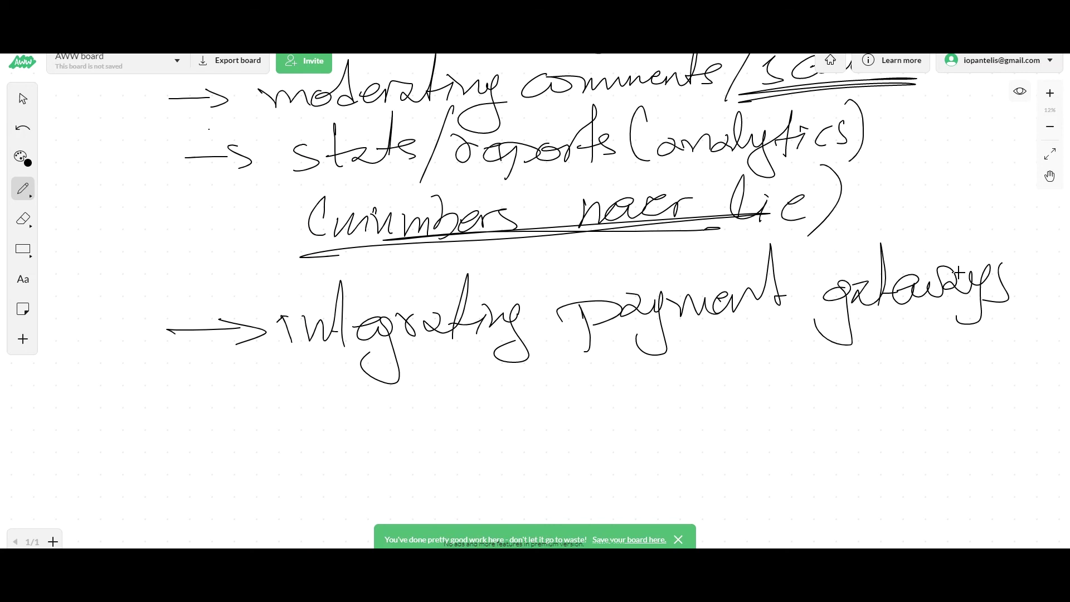
Pan to a blank area and doodle an arrow with an underlined "comment"
click(1050, 176)
mouse_move(815, 233)
mouse_down()
mouse_move(425, 271)
mouse_move(158, 270)
mouse_up()
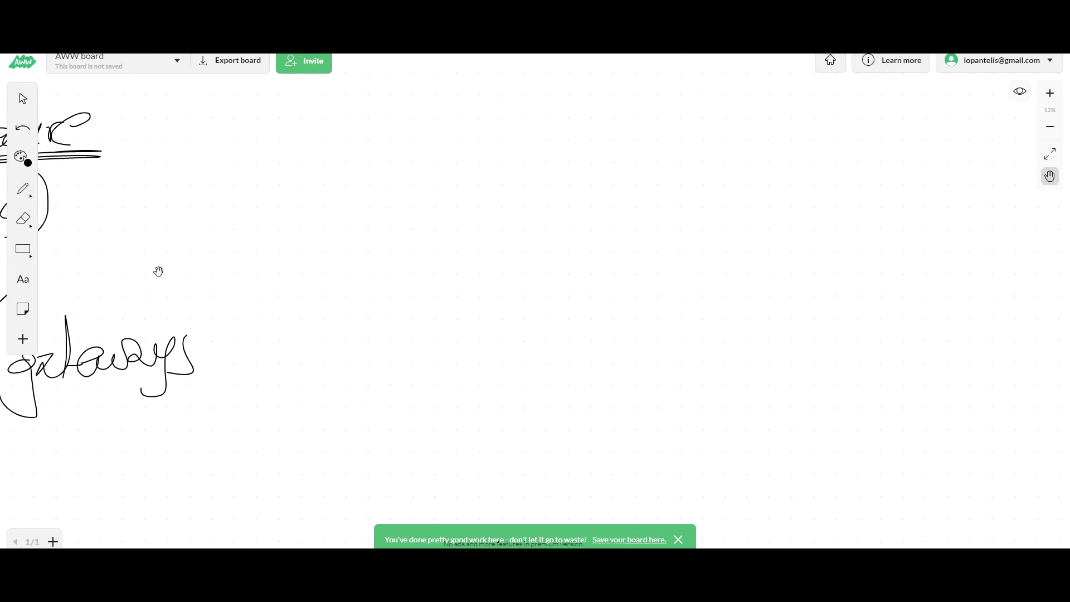
drag(412, 249, 259, 247)
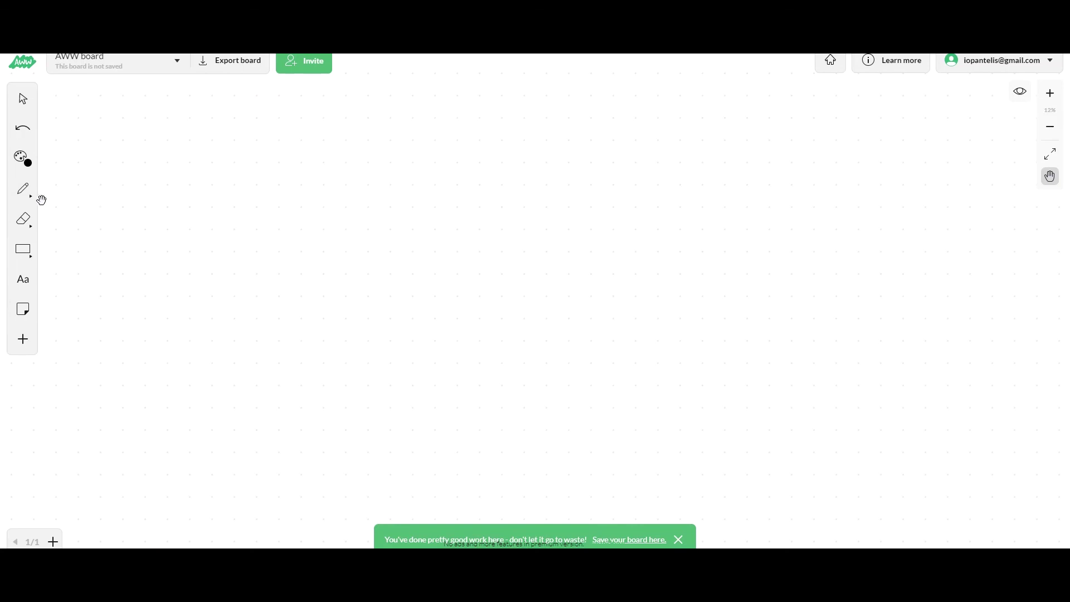
click(23, 190)
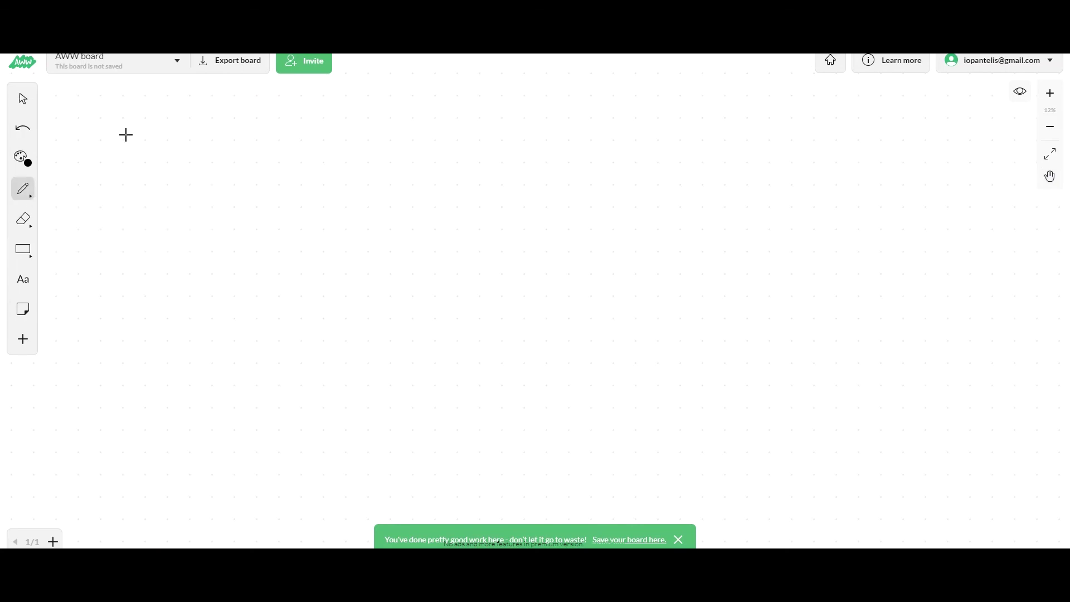
mouse_move(168, 139)
mouse_down()
mouse_move(146, 425)
mouse_move(180, 409)
mouse_up()
mouse_move(188, 282)
mouse_down()
mouse_move(229, 289)
mouse_move(328, 254)
mouse_up()
drag(329, 285, 161, 332)
drag(241, 315, 329, 287)
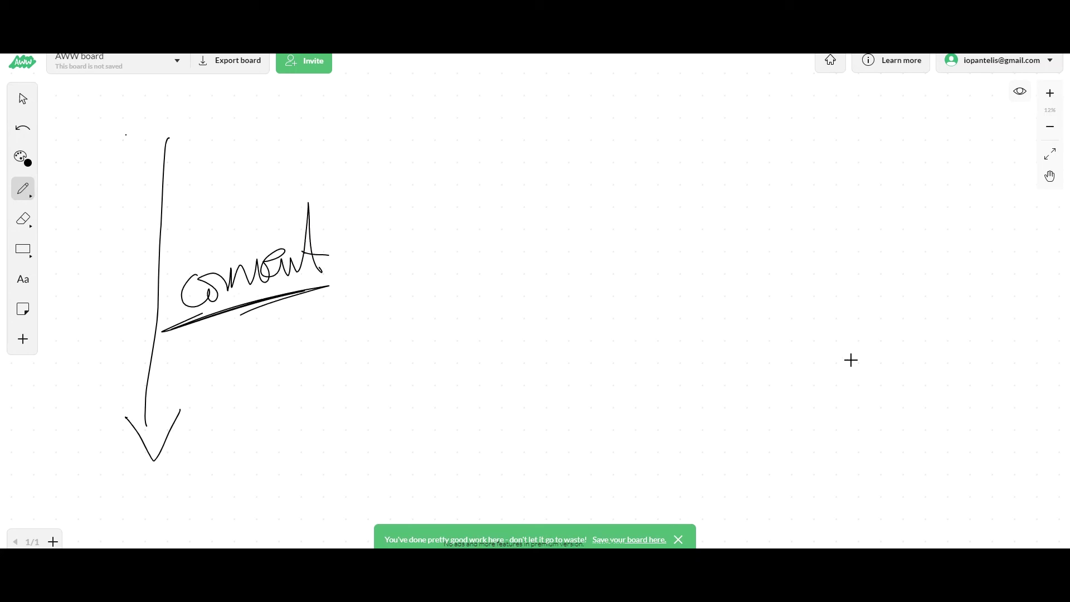
Write "Subscribe" at the lower right with an arrow beneath it
mouse_move(875, 383)
mouse_down()
mouse_move(854, 418)
mouse_move(902, 378)
mouse_move(928, 392)
mouse_move(987, 390)
mouse_move(1002, 368)
mouse_move(1038, 400)
mouse_up()
drag(940, 428, 964, 480)
mouse_move(937, 468)
mouse_down()
mouse_move(965, 486)
mouse_move(989, 450)
mouse_up()
mouse_move(721, 265)
mouse_down()
mouse_move(784, 239)
mouse_move(729, 278)
mouse_up()
Draw the egg-shaped bell outline and start its caption with "it's"
drag(850, 160, 803, 196)
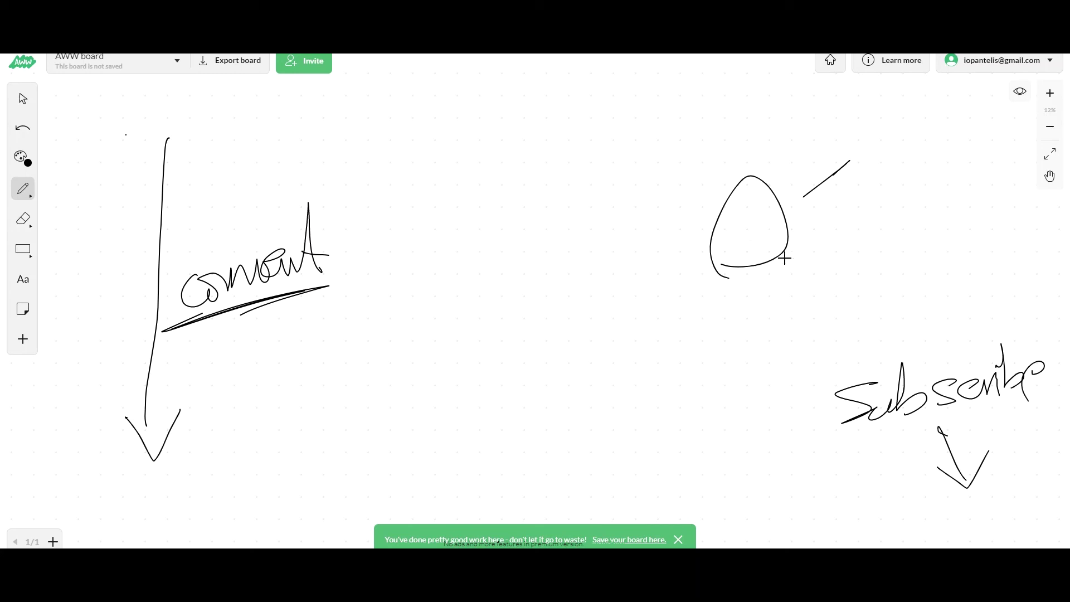
drag(834, 227, 792, 243)
drag(811, 228, 793, 241)
drag(848, 211, 850, 229)
drag(864, 187, 863, 230)
drag(858, 222, 870, 220)
mouse_move(872, 187)
mouse_down()
mouse_move(892, 199)
mouse_move(884, 225)
mouse_up()
Complete the bell caption so it reads "it's not an egg"
mouse_move(916, 221)
mouse_down()
mouse_move(930, 206)
mouse_move(947, 215)
mouse_up()
drag(967, 169, 941, 217)
drag(934, 211, 970, 207)
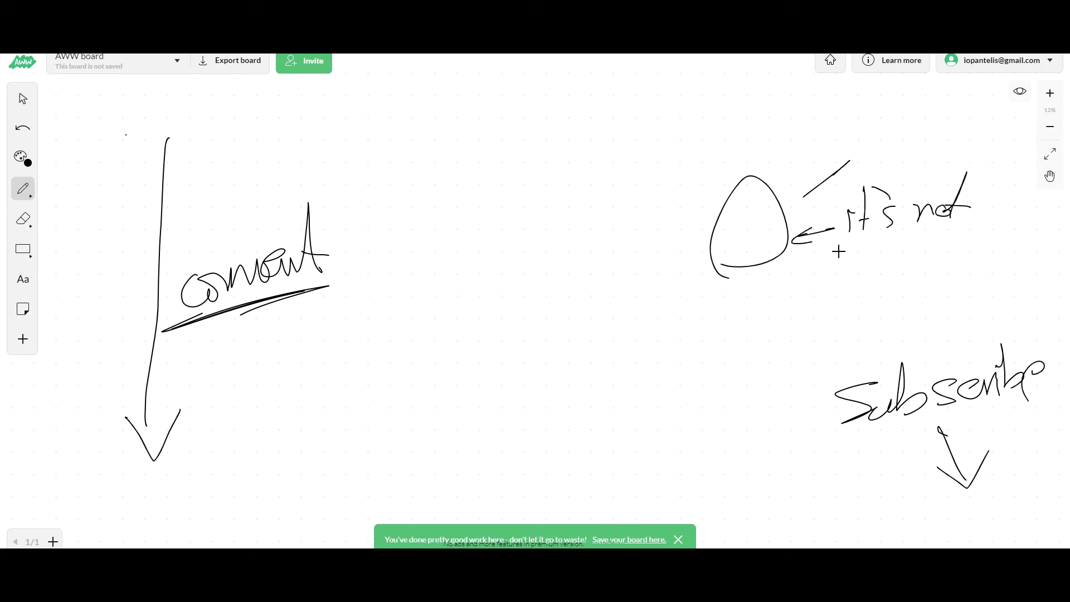
drag(838, 249, 887, 258)
mouse_move(911, 250)
mouse_down()
mouse_move(938, 237)
mouse_move(960, 273)
mouse_up()
drag(947, 234, 942, 276)
mouse_move(972, 234)
mouse_down()
mouse_move(980, 245)
mouse_move(953, 276)
mouse_up()
Write "this is a bell" with arrows pointing up to the bell shape
drag(564, 282, 657, 255)
mouse_move(628, 248)
mouse_down()
mouse_move(681, 248)
mouse_move(664, 266)
mouse_up()
mouse_move(470, 305)
mouse_down()
mouse_move(487, 345)
mouse_move(501, 312)
mouse_up()
mouse_move(492, 306)
mouse_down()
mouse_move(518, 329)
mouse_move(527, 309)
mouse_up()
drag(519, 306, 551, 322)
mouse_move(579, 300)
mouse_down()
mouse_move(583, 317)
mouse_move(618, 310)
mouse_up()
mouse_move(480, 367)
mouse_down()
mouse_move(471, 384)
mouse_move(493, 385)
mouse_up()
mouse_move(522, 348)
mouse_down()
mouse_move(535, 372)
mouse_move(560, 368)
mouse_up()
mouse_move(557, 365)
mouse_down()
mouse_move(576, 352)
mouse_move(588, 362)
mouse_up()
mouse_move(601, 363)
mouse_down()
mouse_move(609, 340)
mouse_move(602, 362)
mouse_up()
mouse_move(681, 357)
mouse_down()
mouse_move(709, 296)
mouse_move(723, 310)
mouse_up()
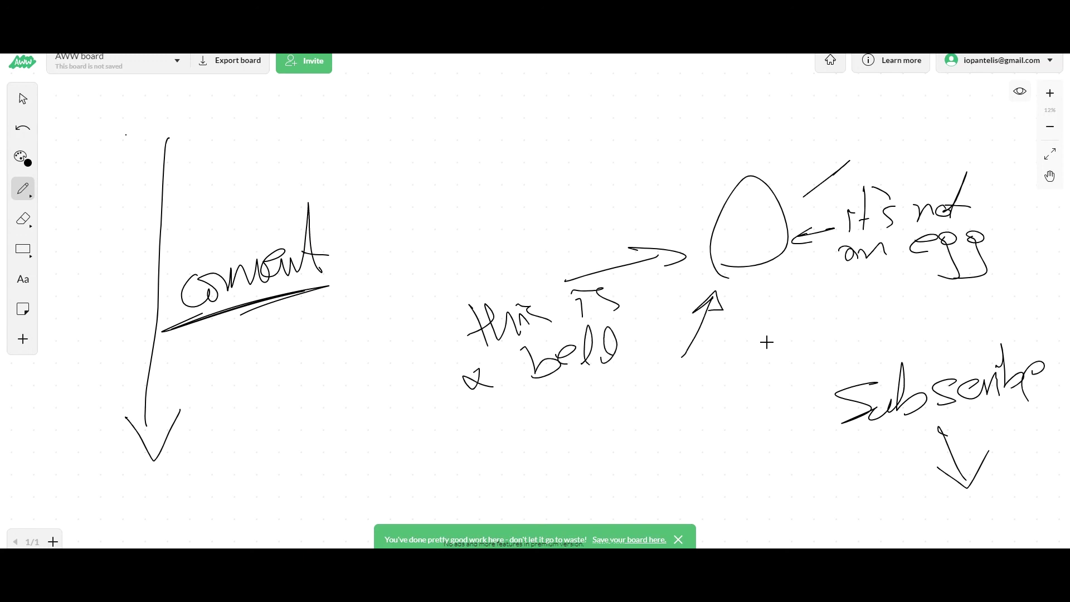
mouse_move(743, 368)
mouse_down()
mouse_move(811, 380)
mouse_move(792, 392)
mouse_up()
Draw a curved arrow back to "comment" and a smiley face above the label
mouse_move(657, 416)
mouse_down()
mouse_move(248, 327)
mouse_move(291, 341)
mouse_move(259, 355)
mouse_up()
mouse_move(518, 134)
mouse_down()
mouse_move(477, 136)
mouse_move(511, 140)
mouse_up()
drag(525, 165, 557, 157)
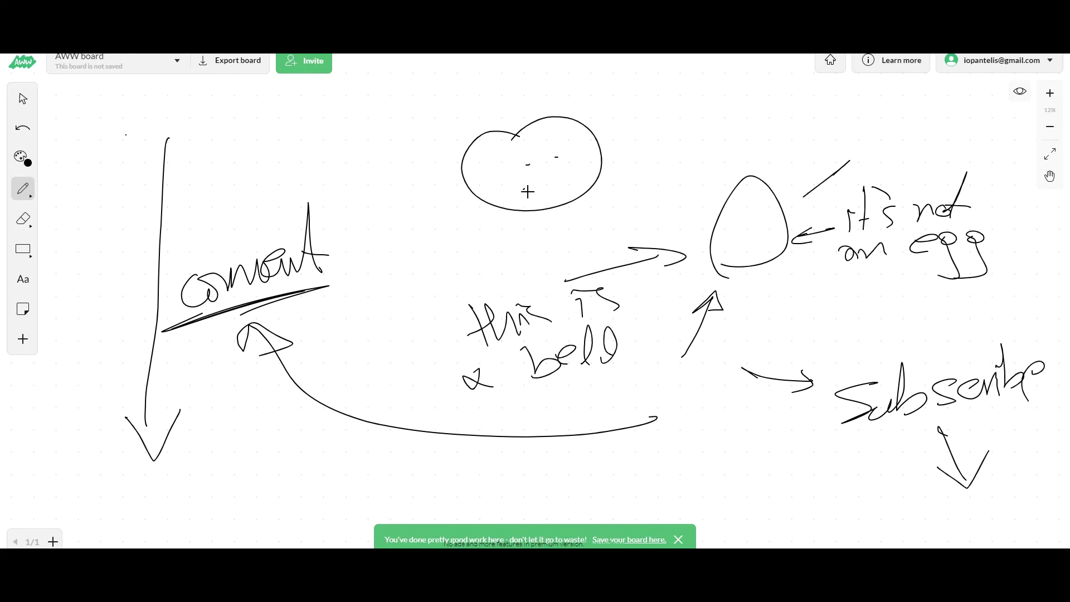
drag(523, 189, 585, 180)
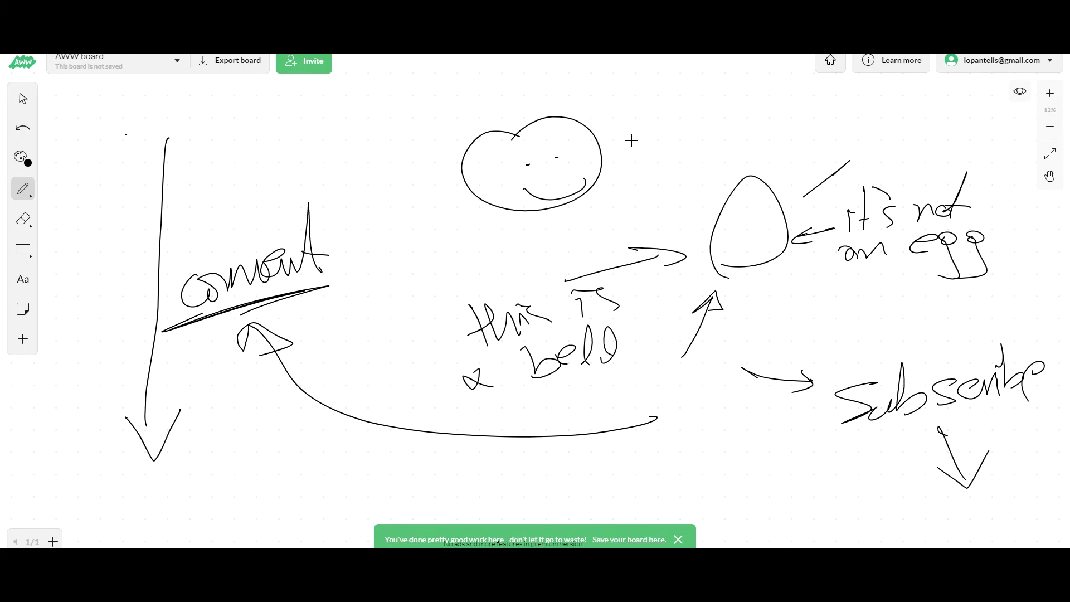